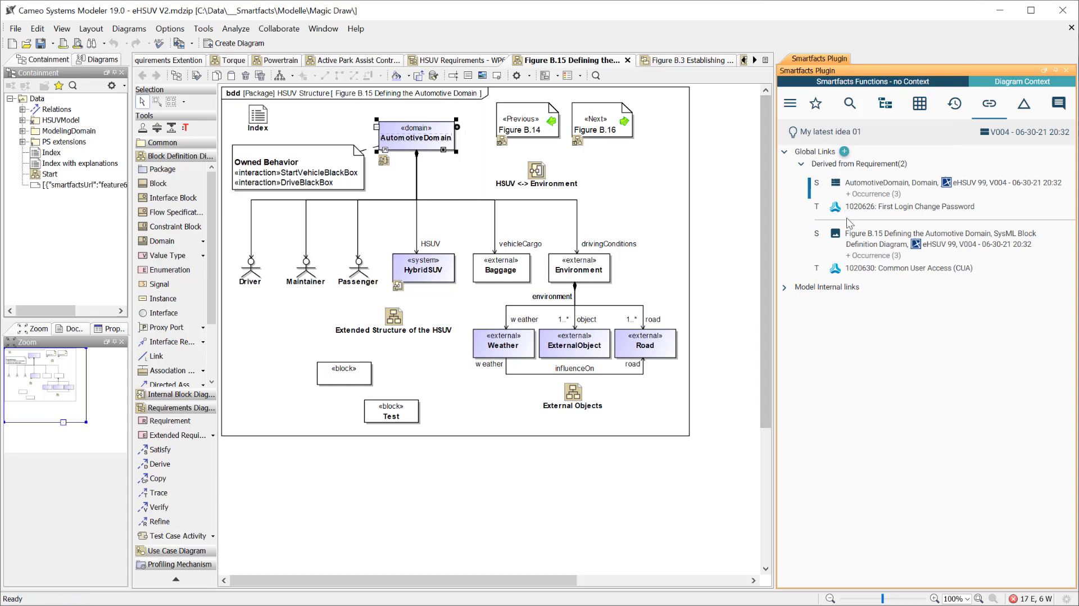
Locate the Figure B.15 link source, then preview the linked First Login Change Password requirement in the local viewer and close it
click(872, 238)
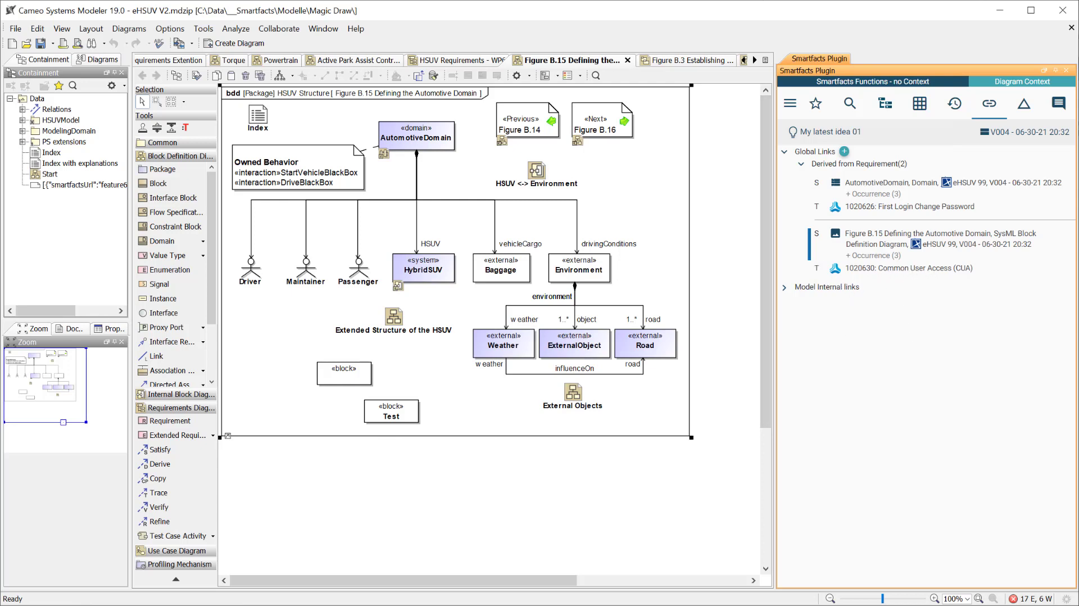
key(alt+Tab)
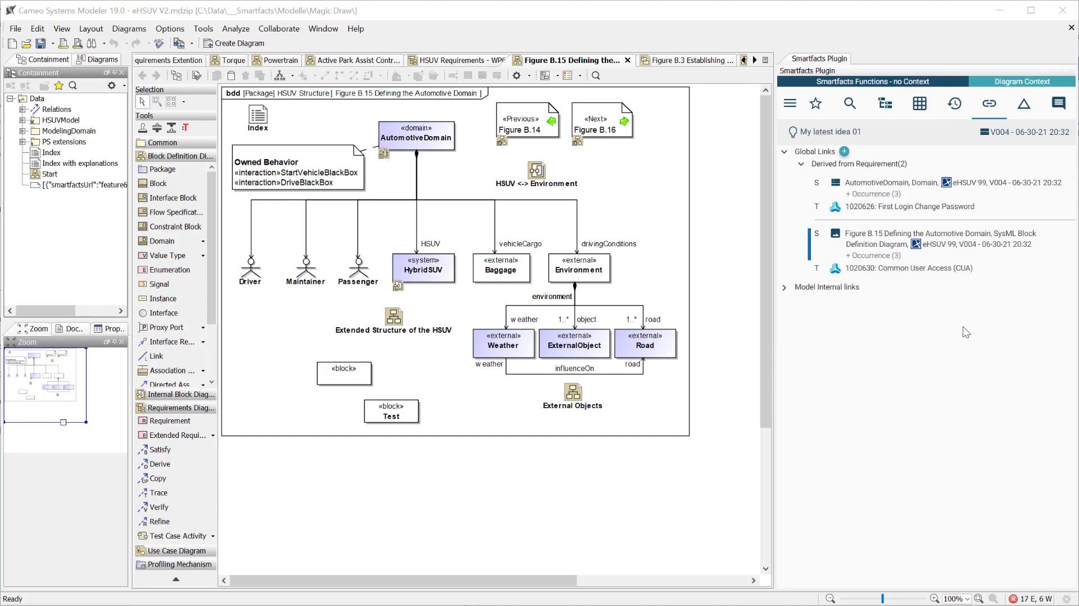
click(829, 217)
click(825, 208)
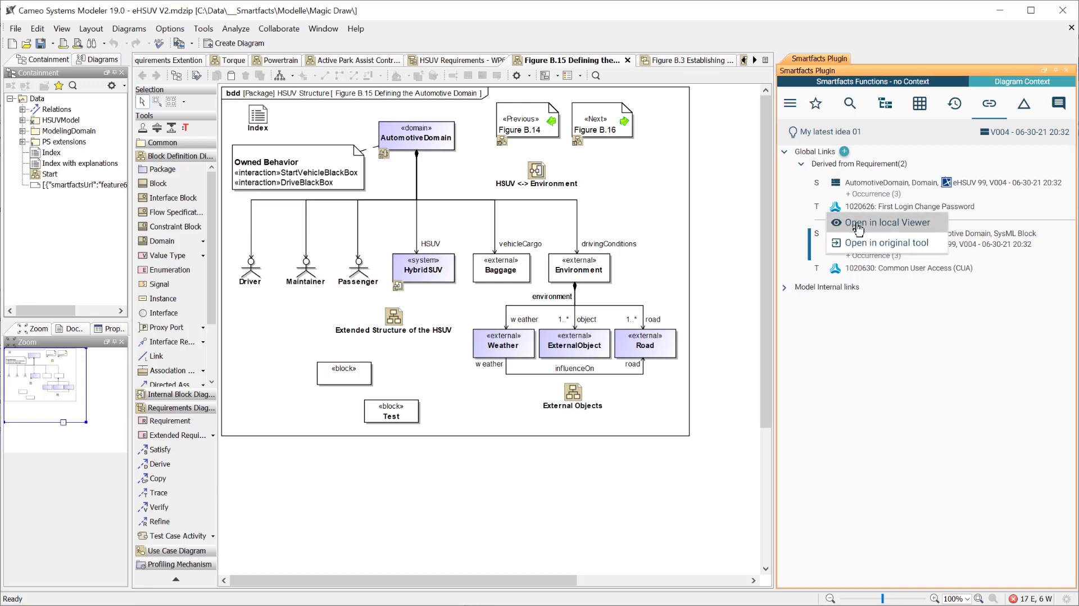
click(863, 225)
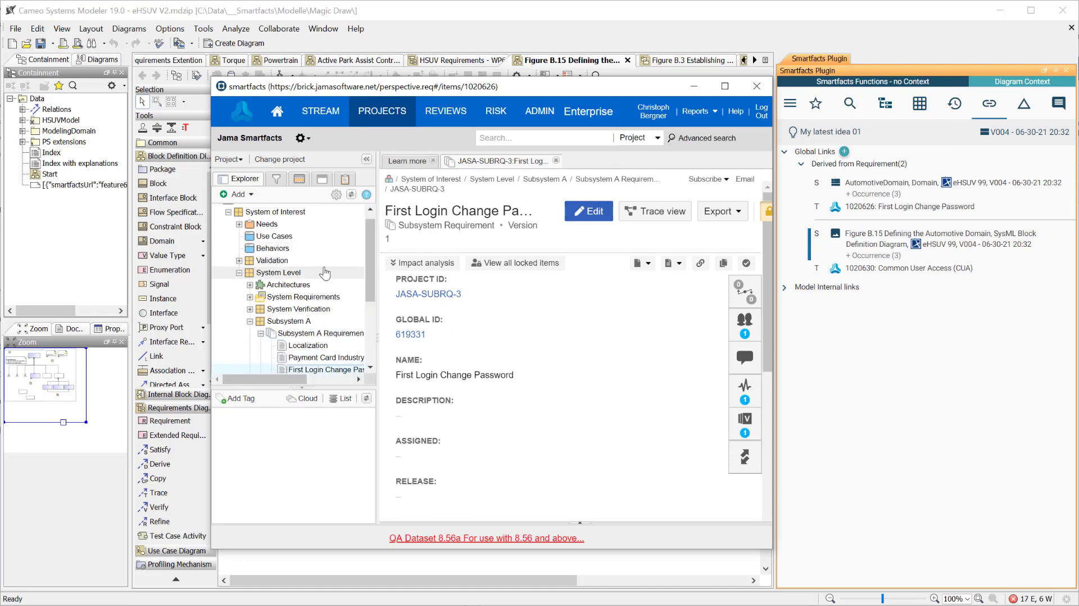
scroll(316, 289, down, 3)
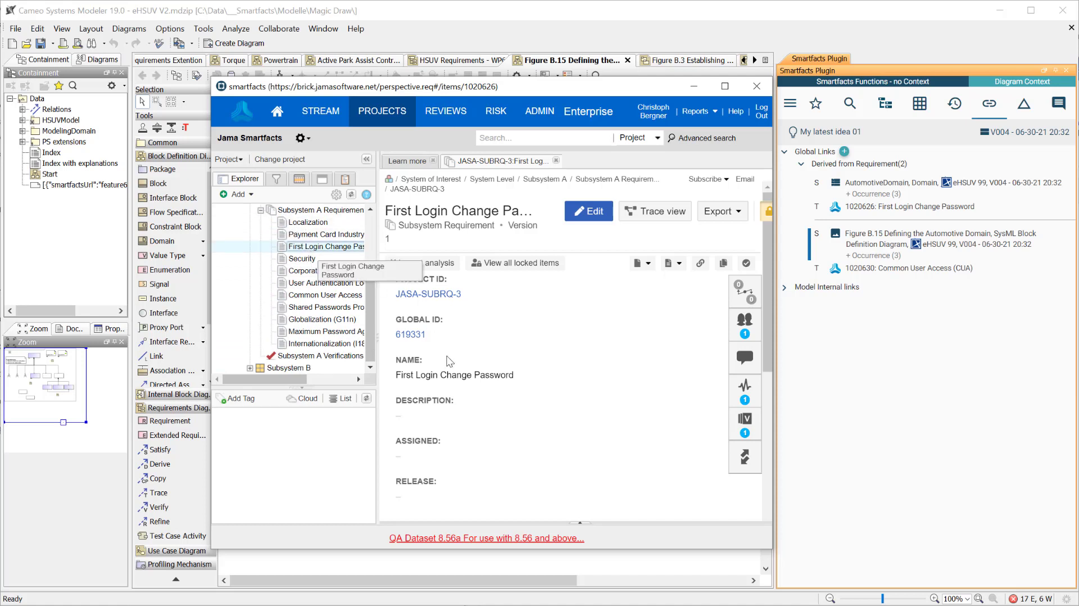
scroll(522, 388, down, 5)
scroll(528, 401, up, 6)
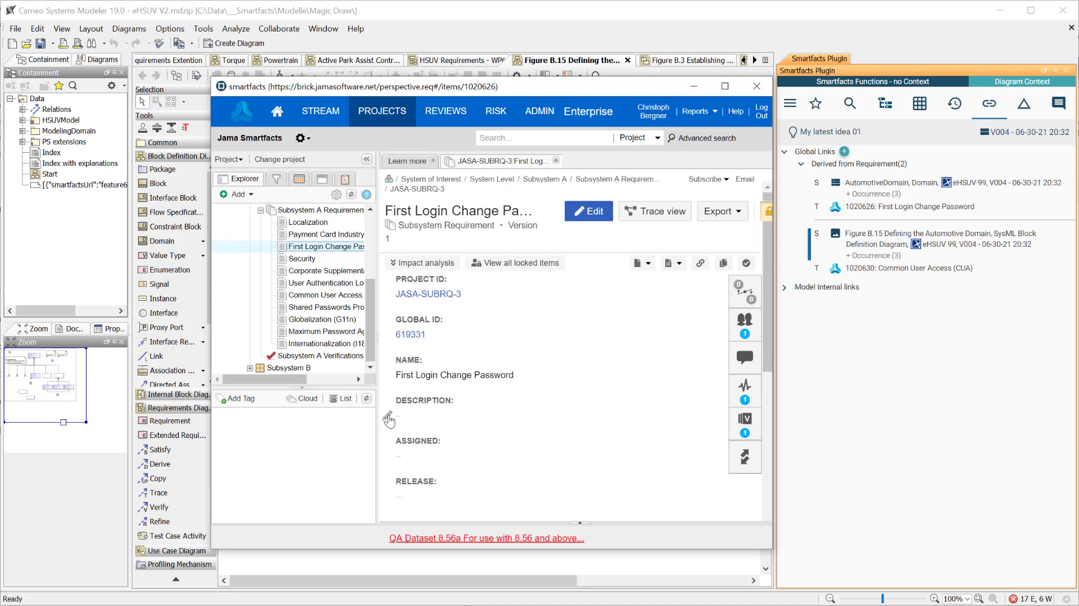
click(758, 86)
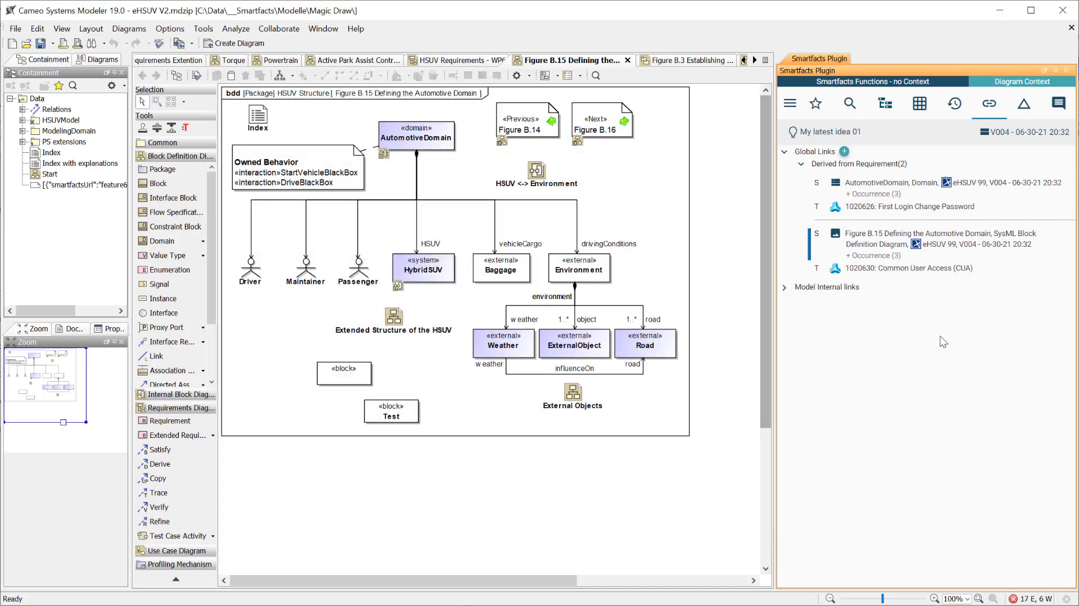
Open the linked First Login Change Password requirement in its original tool, Jama Connect, signing in with the prefilled credentials
click(835, 232)
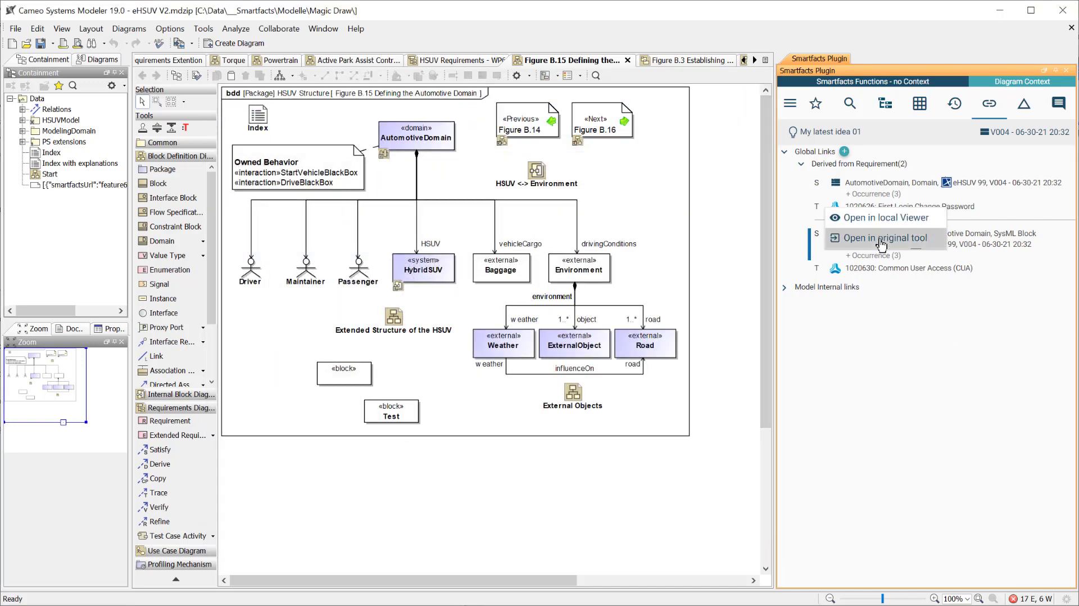
click(881, 238)
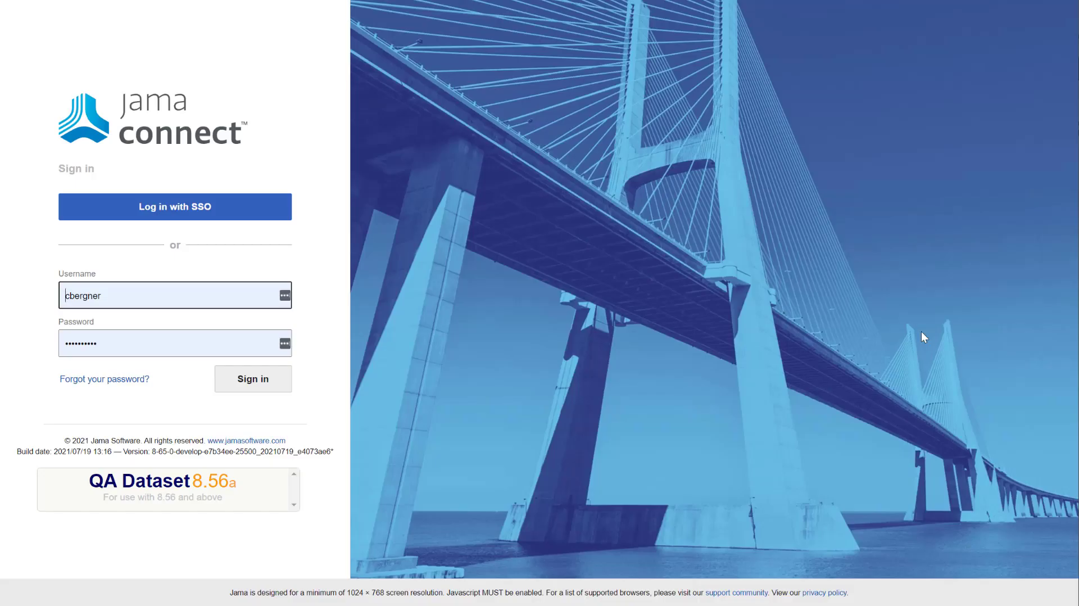
click(250, 386)
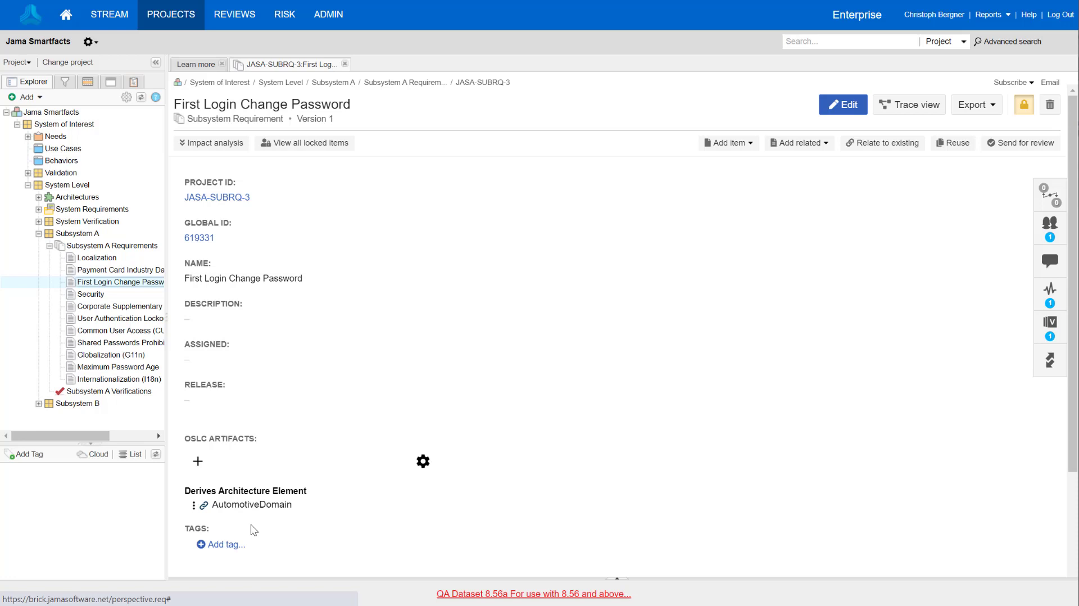
Examine the linked AutomotiveDomain element's properties and preview its referencing diagrams Figure B.15, B.26 and B.3, then close the details
click(252, 505)
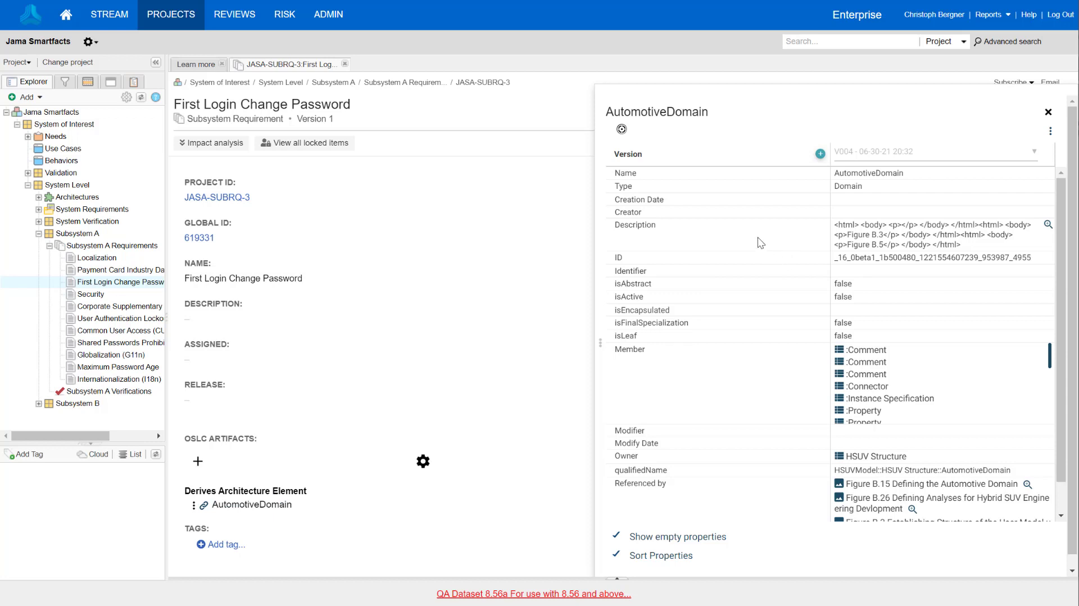
scroll(761, 243, down, 1)
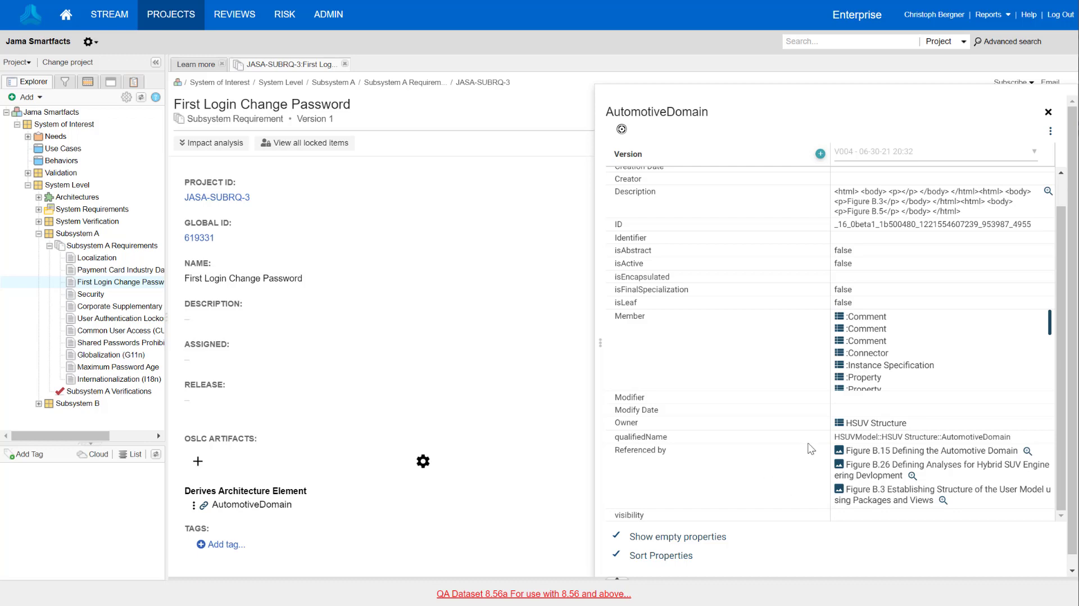
click(1028, 452)
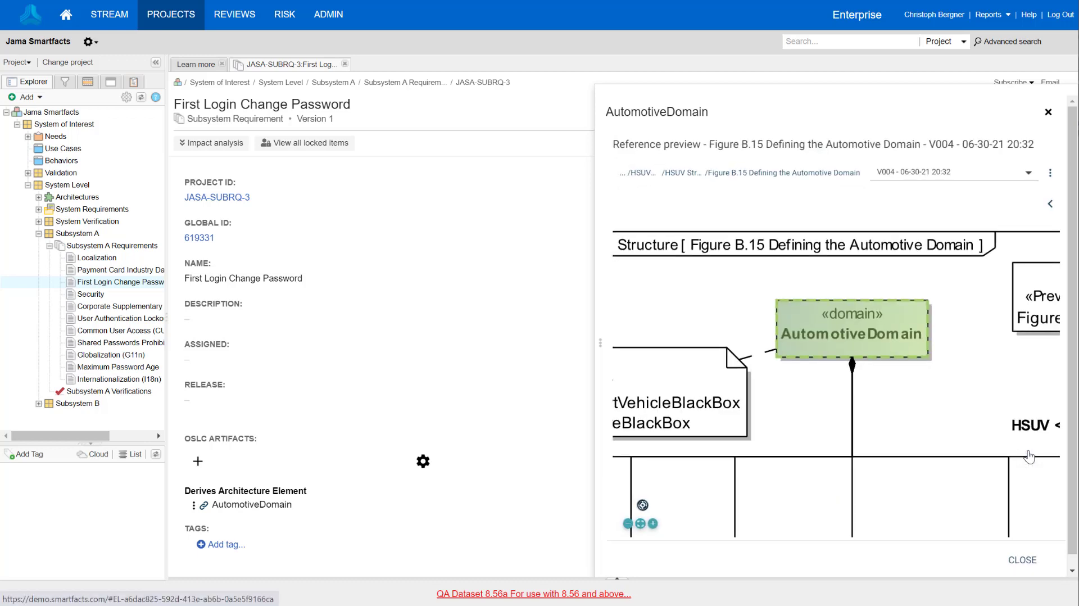
click(1021, 558)
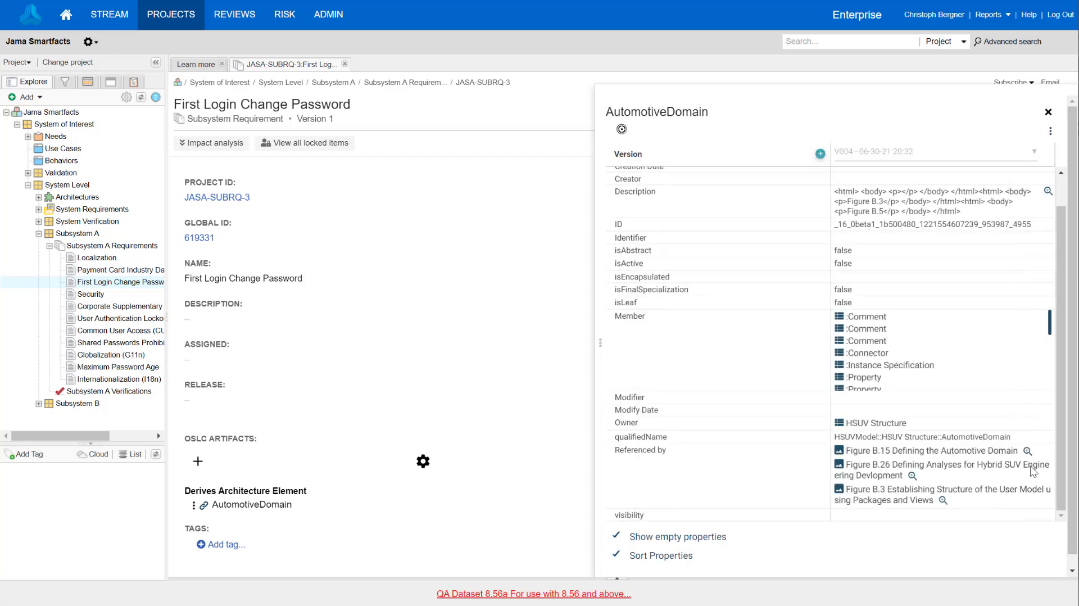
click(913, 476)
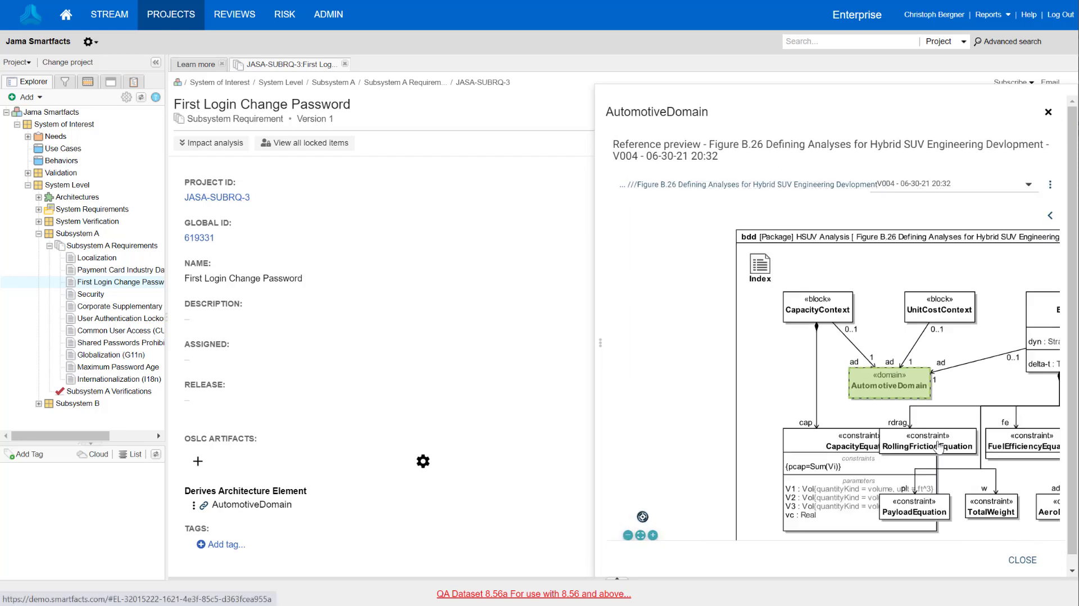
click(1023, 557)
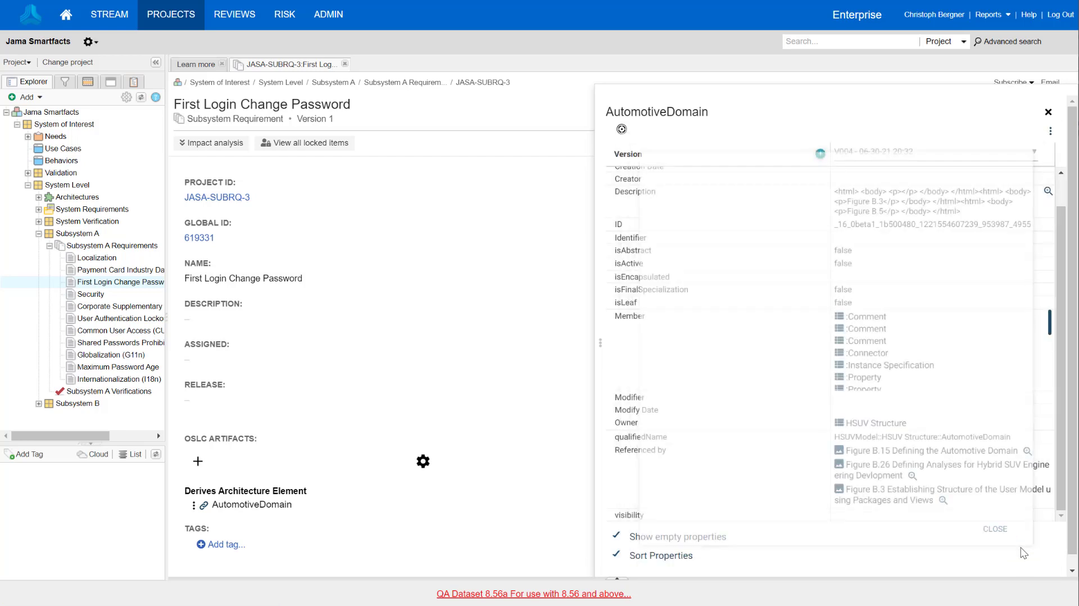
click(942, 500)
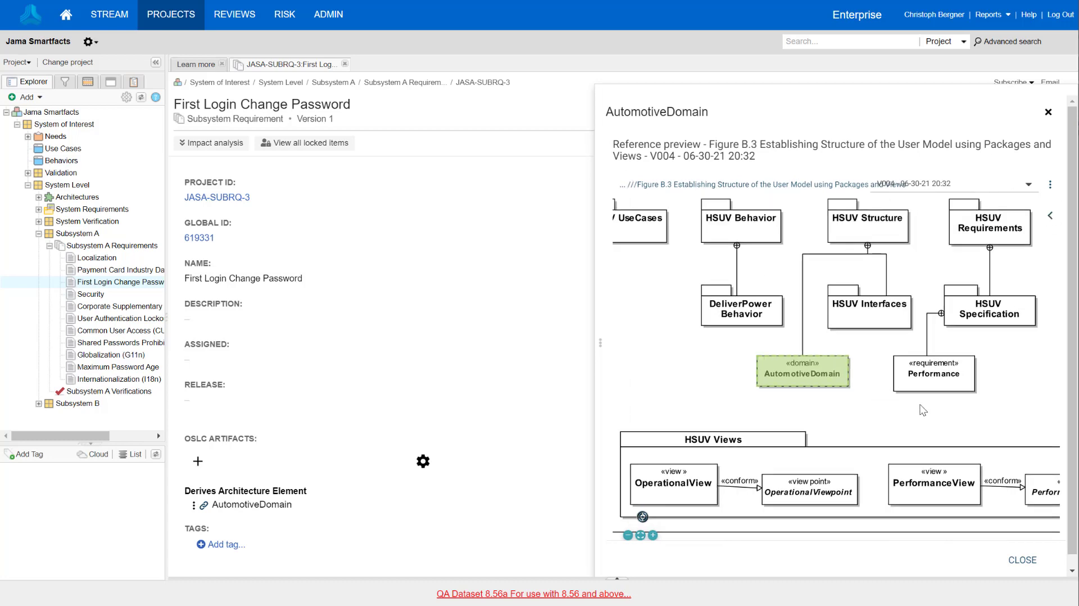
click(1020, 559)
click(1049, 112)
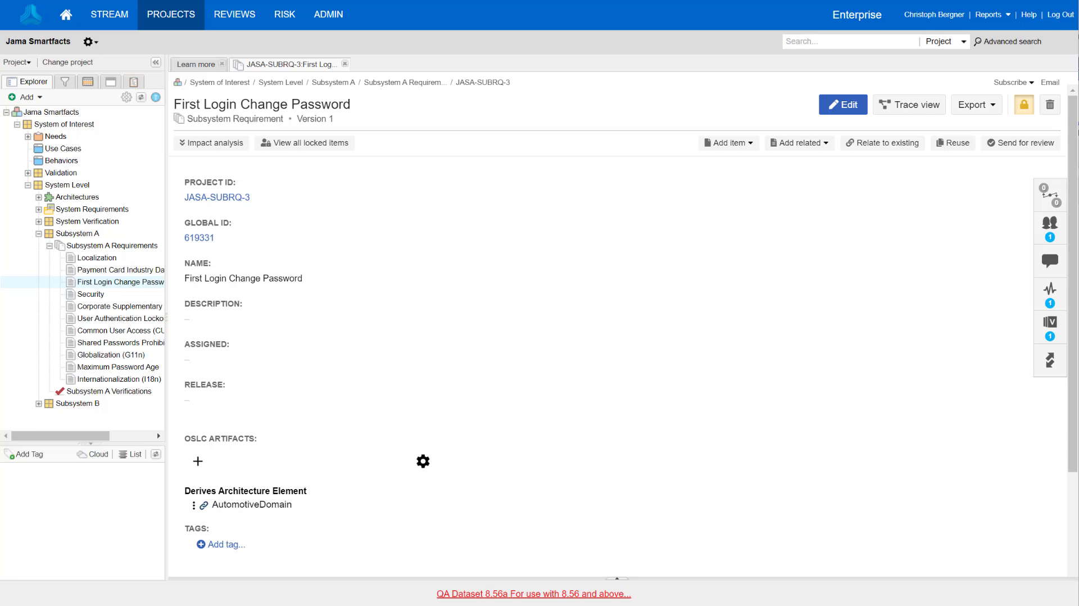
Start adding an OSLC artifact to Corporate Supplementary Requirements and select the Figure B.26 diagram by searching for b.26
click(111, 309)
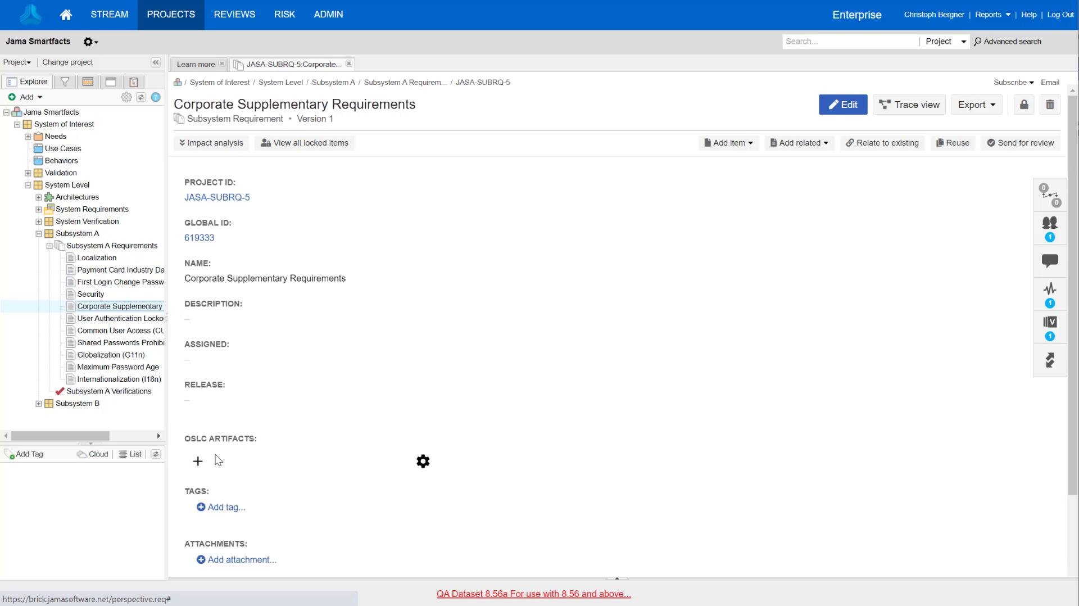
click(197, 462)
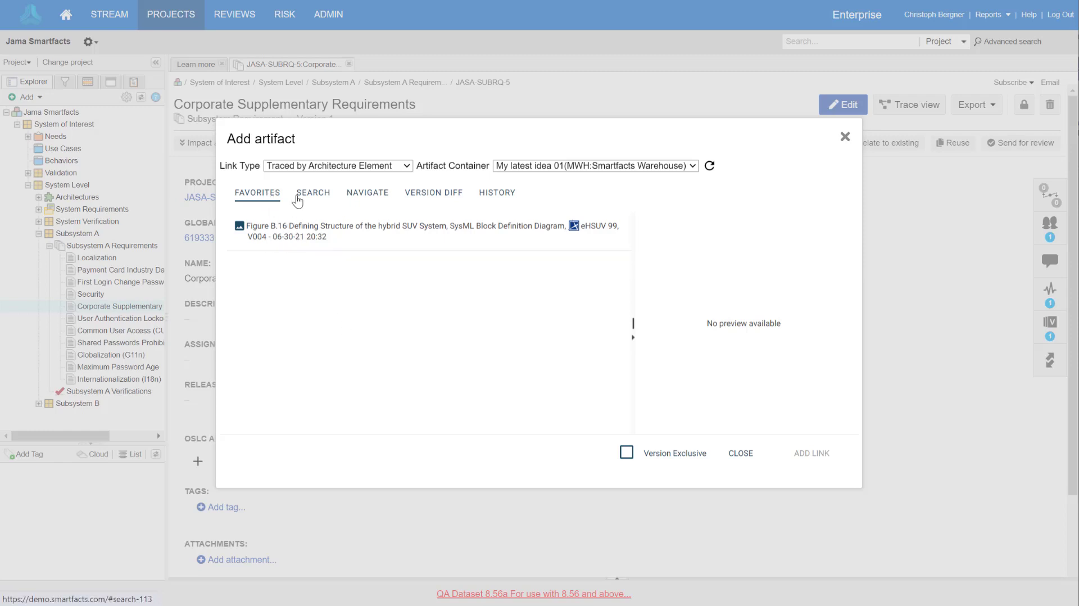
click(314, 197)
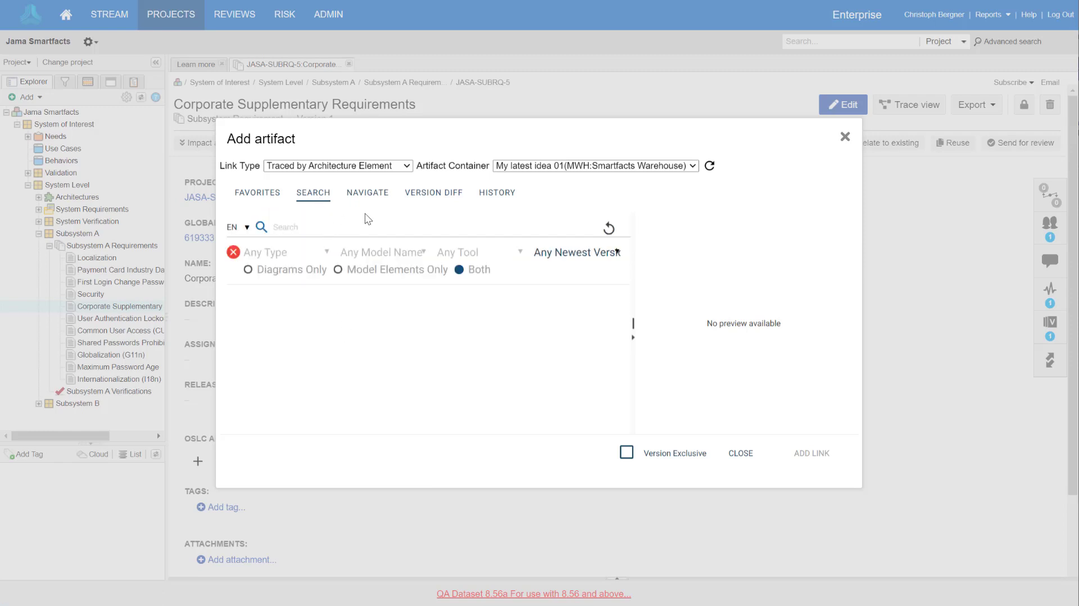
click(333, 227)
text(b.26)
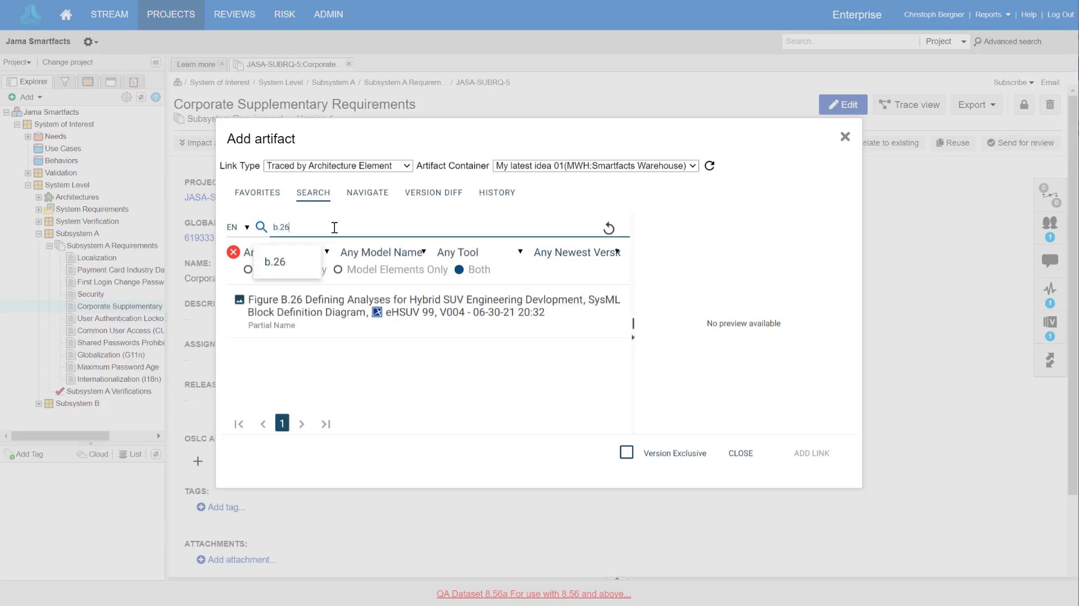
click(379, 314)
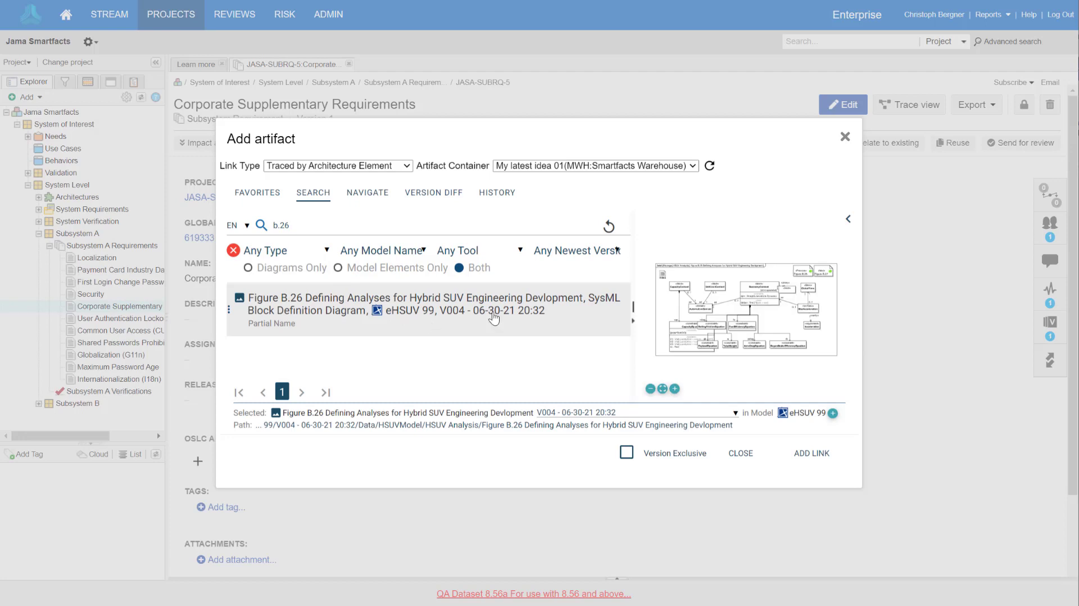
Locate Figure B.26 in the model tree and select Figure B.31 Defining Straight-Line Vehicle Dynamics Mathematical Constraints instead
click(695, 429)
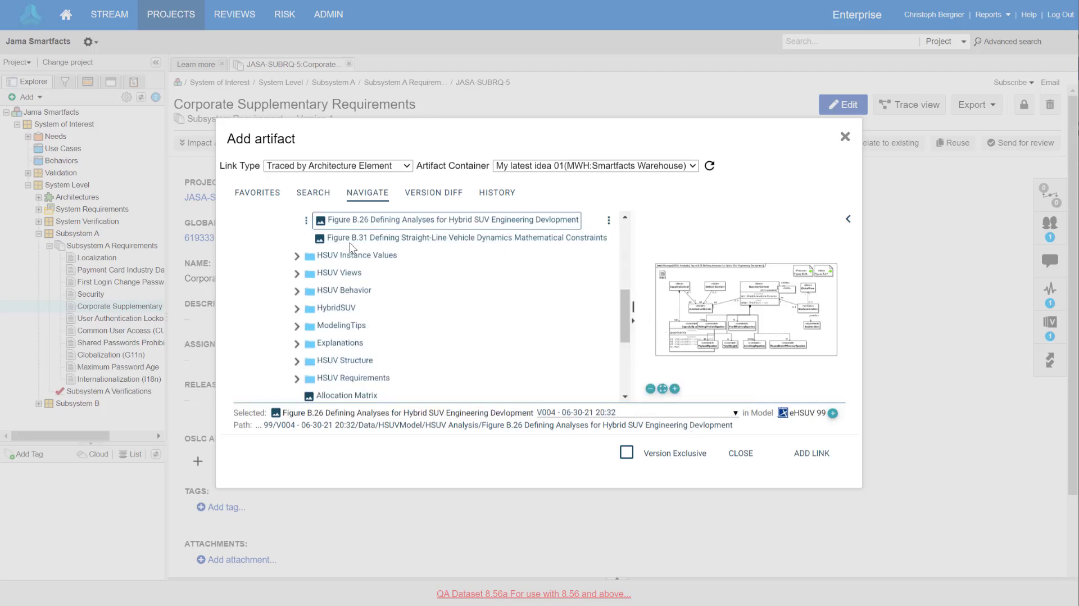
scroll(369, 258, up, 3)
click(371, 370)
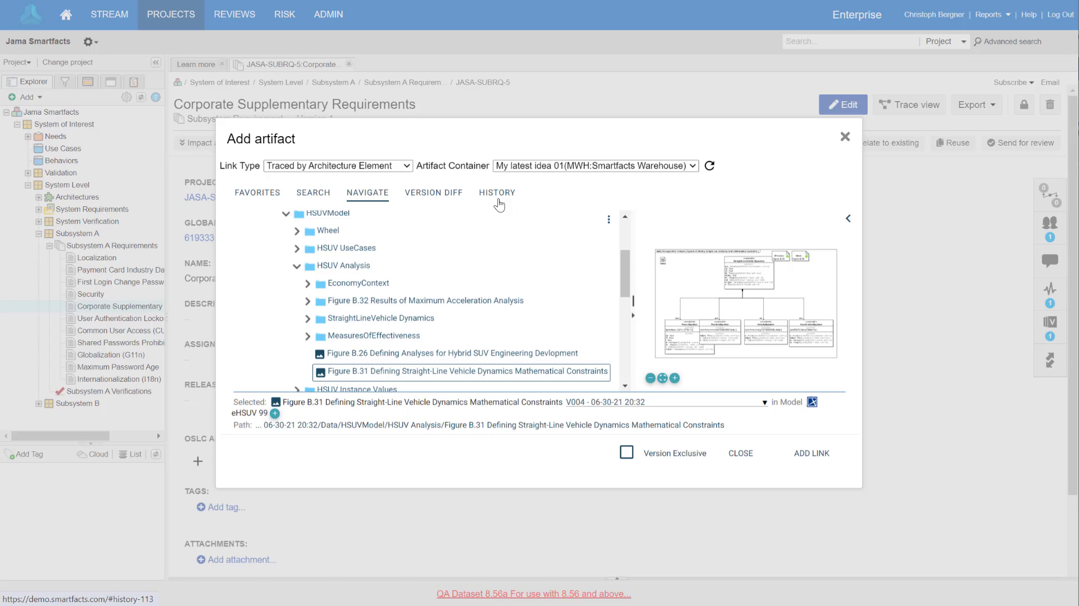
Reselect the Figure B.26 search result, pick the EconomyContext block in its preview and add it as a Traced by Architecture Element link
click(315, 194)
click(328, 304)
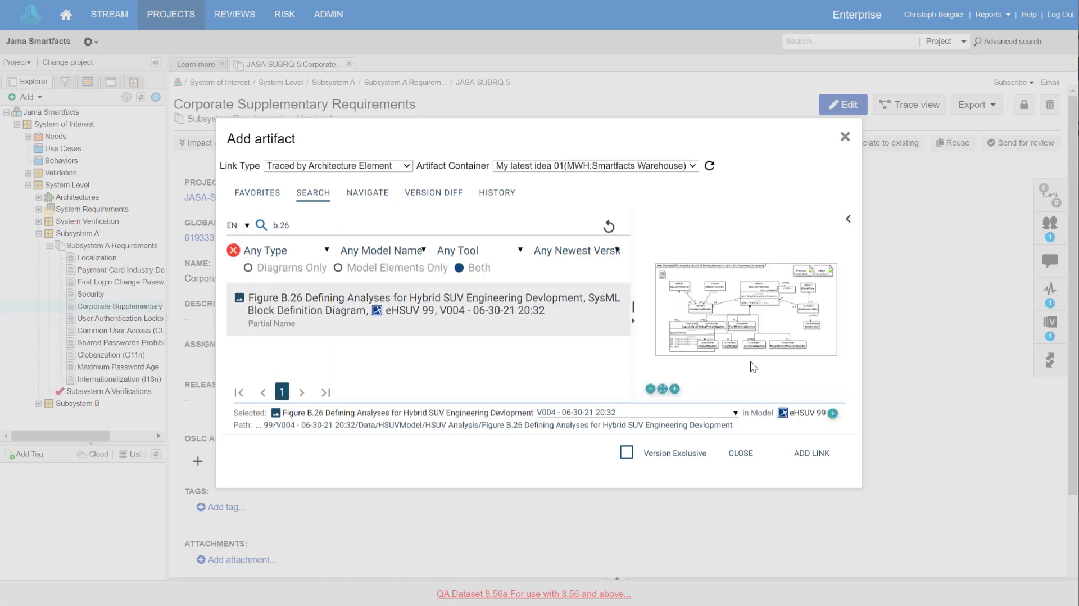
click(759, 288)
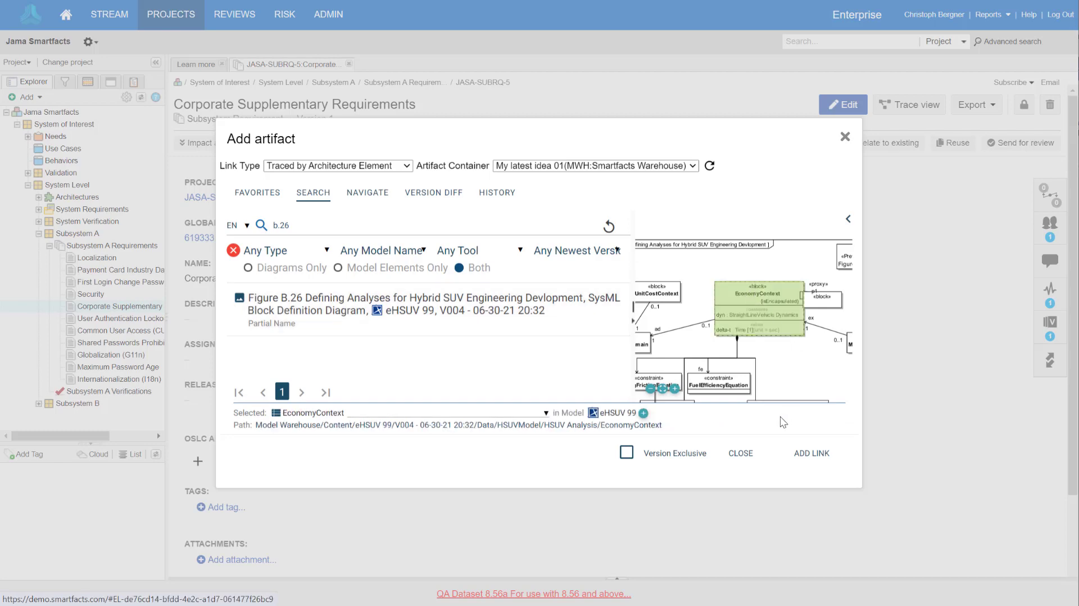
click(815, 454)
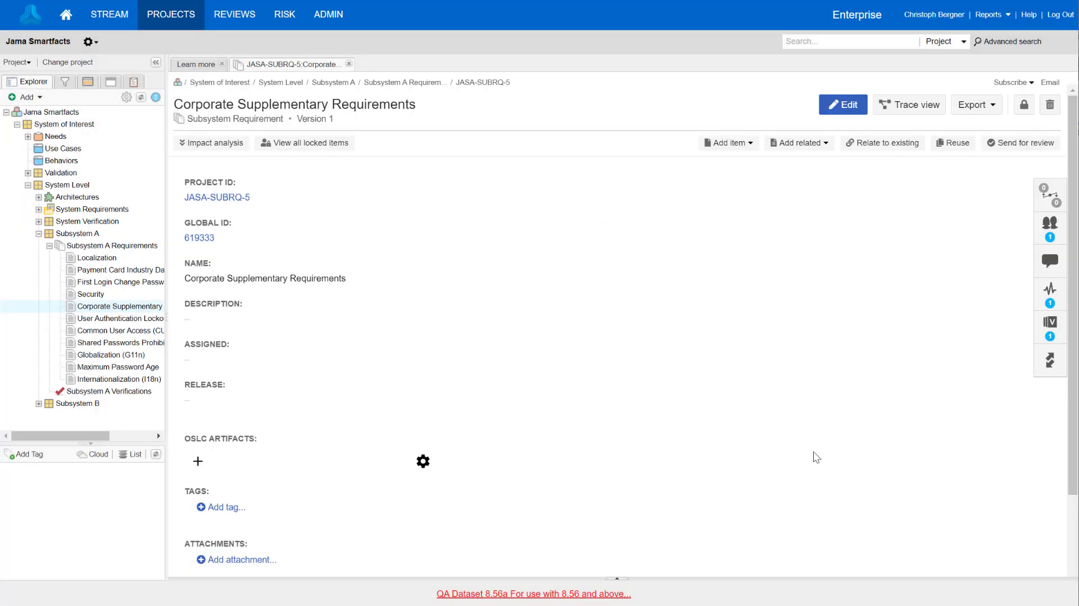
Search for b.26 and add the whole Figure B.26 diagram to Corporate Supplementary Requirements as a Traced by Architecture Element link
click(197, 461)
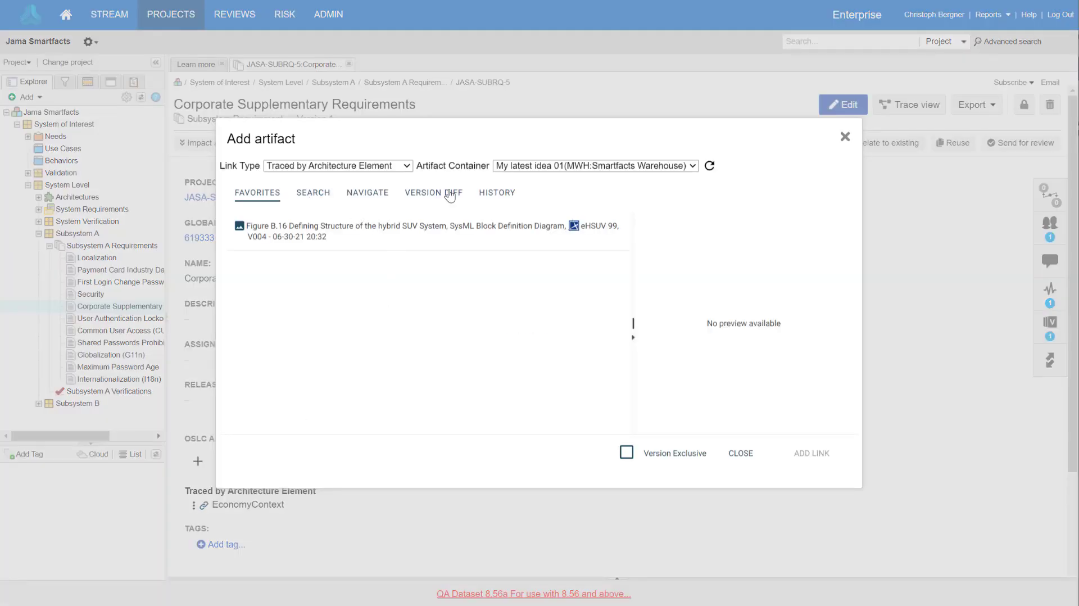
click(318, 194)
click(316, 225)
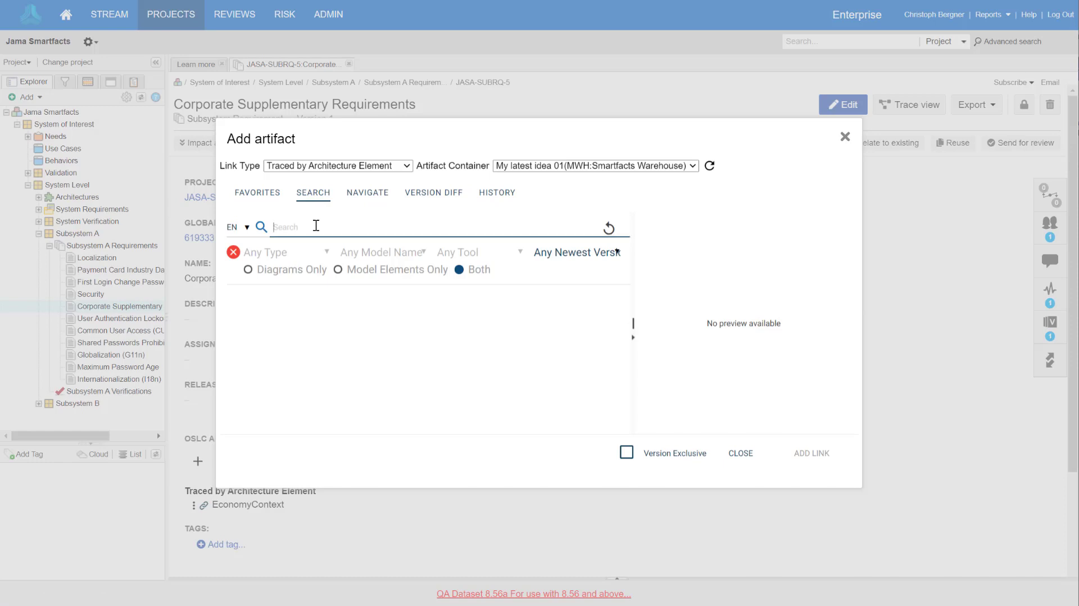
text(b.26)
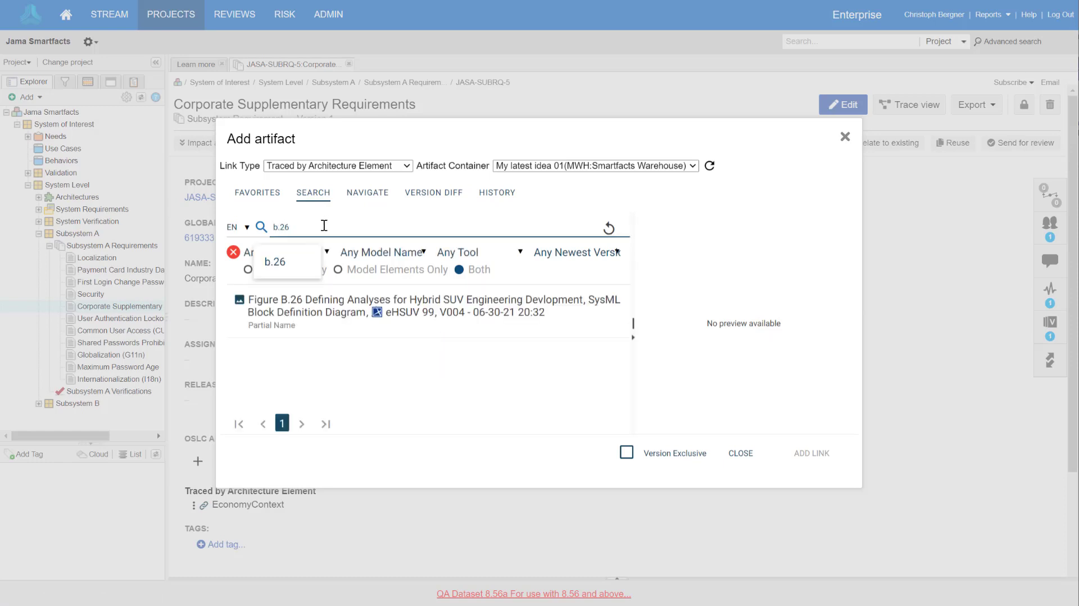
click(386, 311)
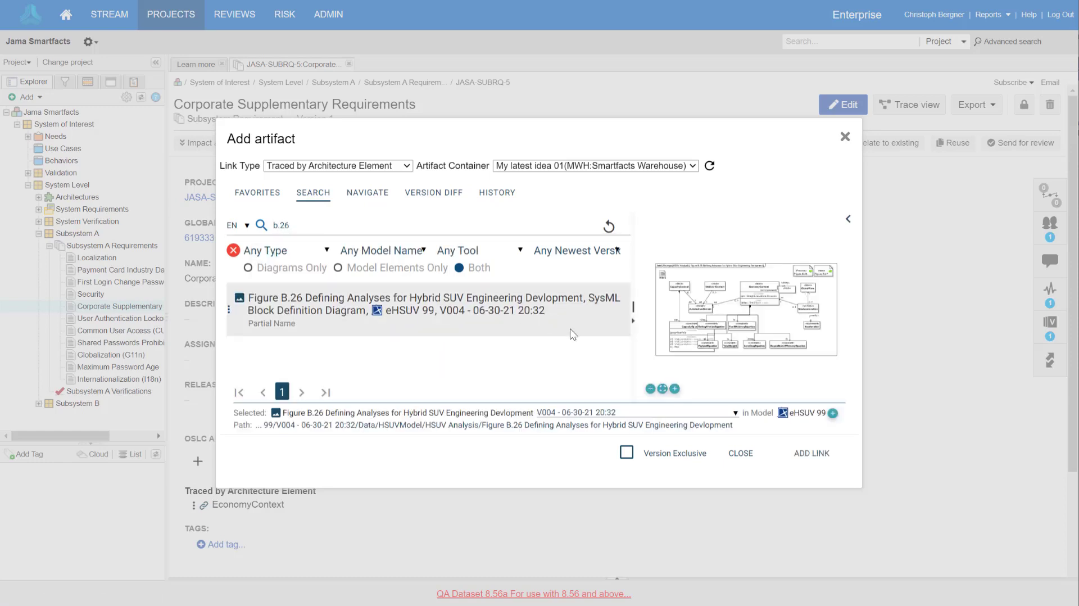
click(808, 454)
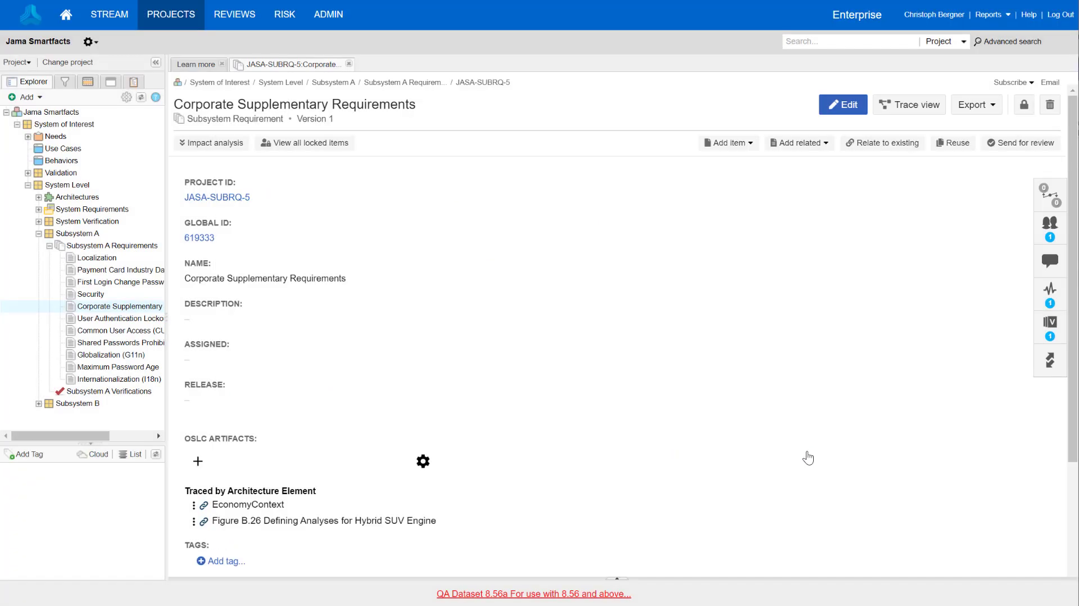
Follow the new Figure B.26 link, switch to Cameo Systems Modeler and open the Figure B.26 Defining Analyses diagram
click(315, 521)
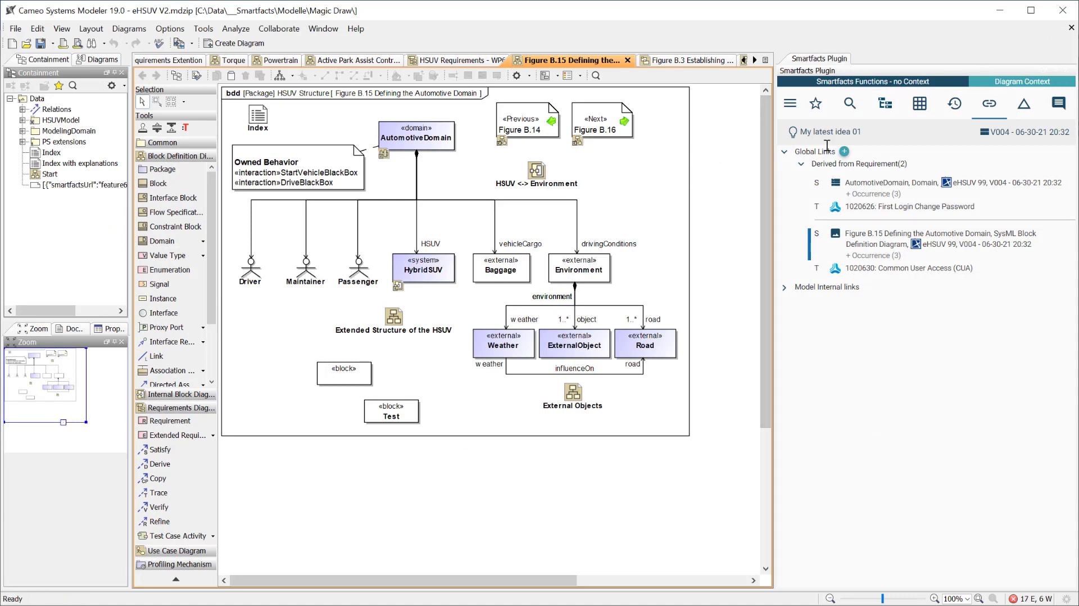
click(766, 60)
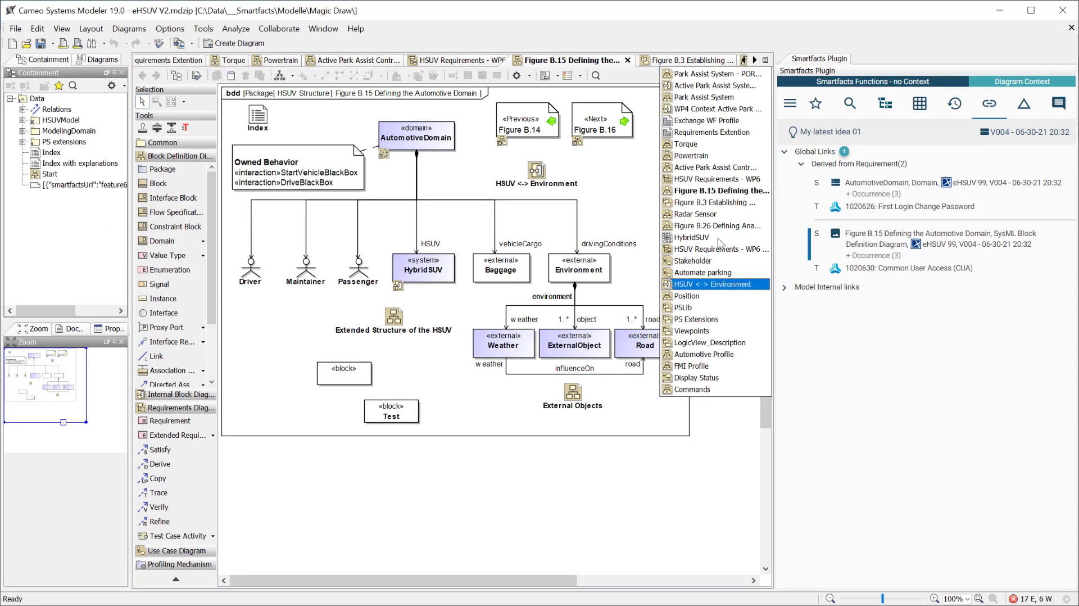
click(731, 226)
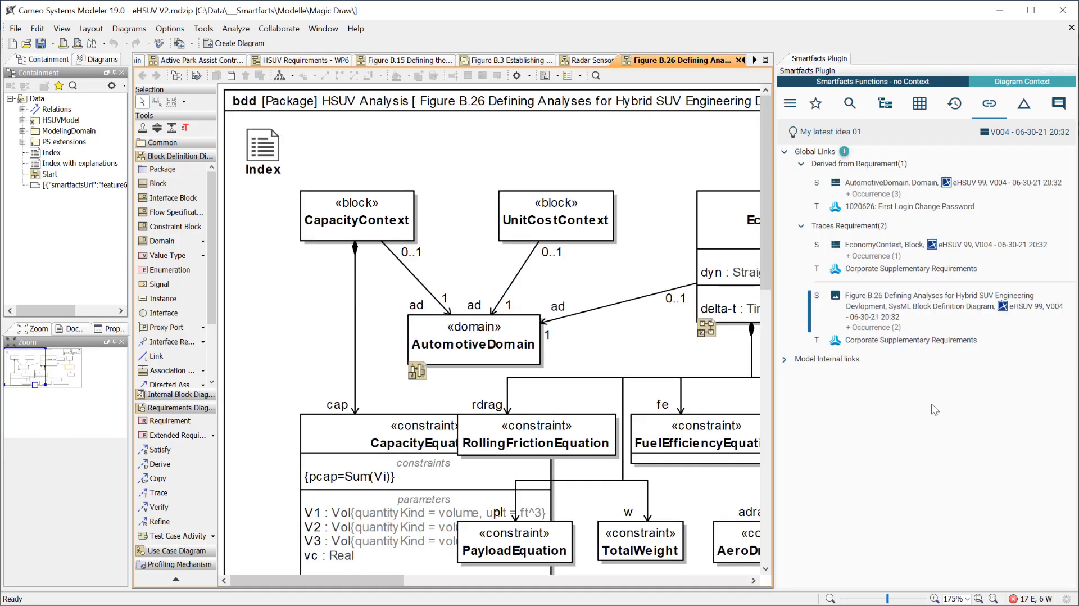
Locate the AutomotiveDomain and EconomyContext elements in the Figure B.26 diagram from their global link entries
click(884, 188)
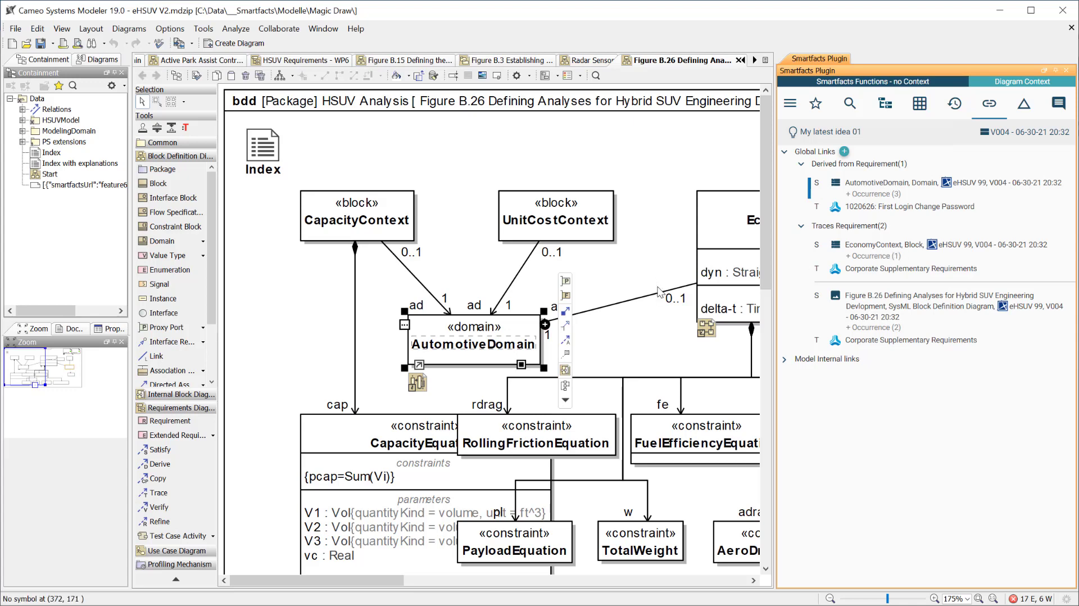
scroll(659, 288, down, 2)
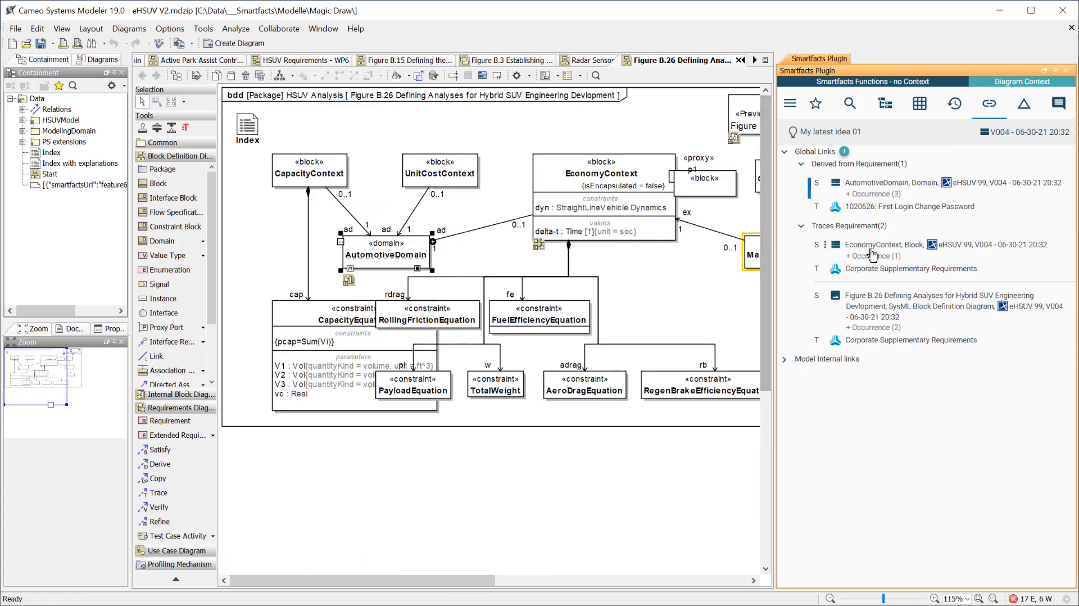
click(871, 248)
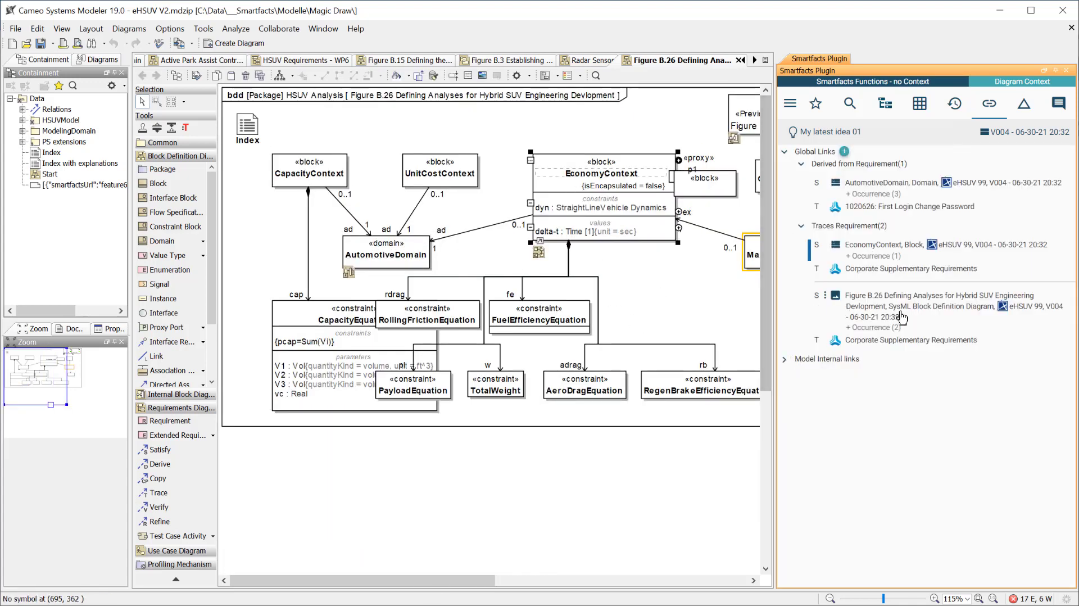